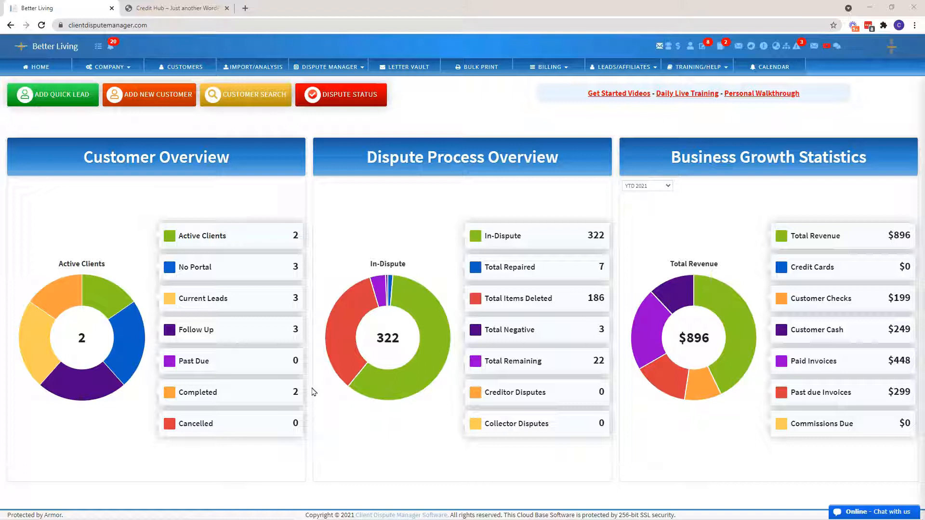
View the Need Help contact form on the Credit Hub website, and return to the Better Living dashboard
{"action": "left_click", "coordinate": [157, 10]}
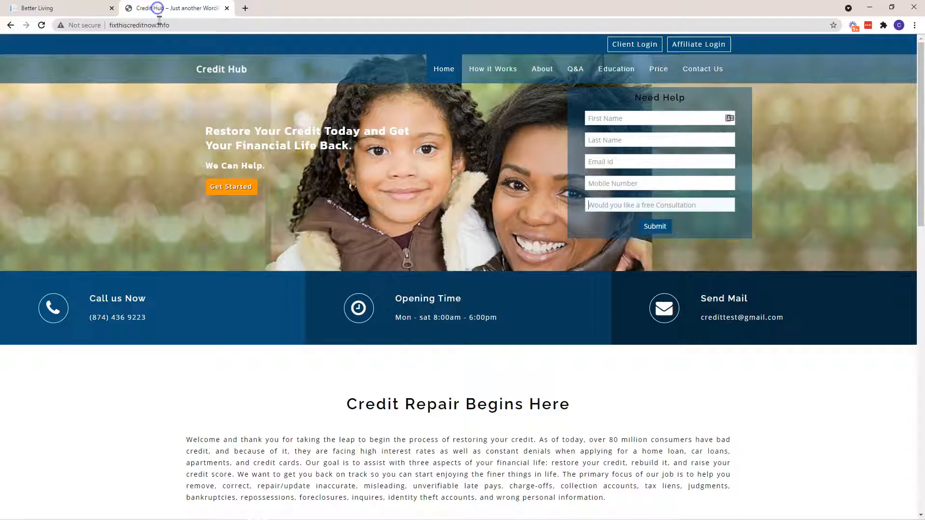
{"action": "left_click", "coordinate": [327, 362]}
{"action": "left_click", "coordinate": [48, 8]}
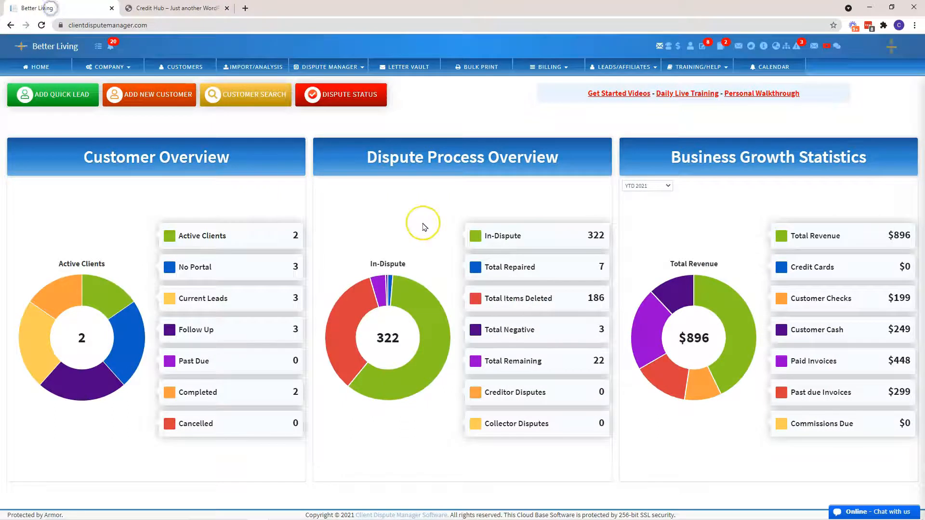
Open the Website Lead Form designer and check which training videos it offers
{"action": "left_click", "coordinate": [624, 67]}
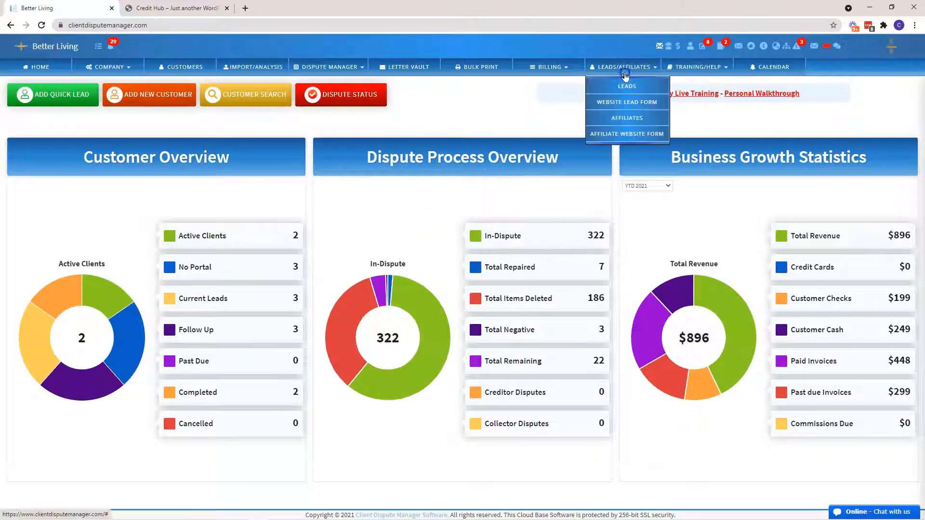
{"action": "left_click", "coordinate": [622, 103]}
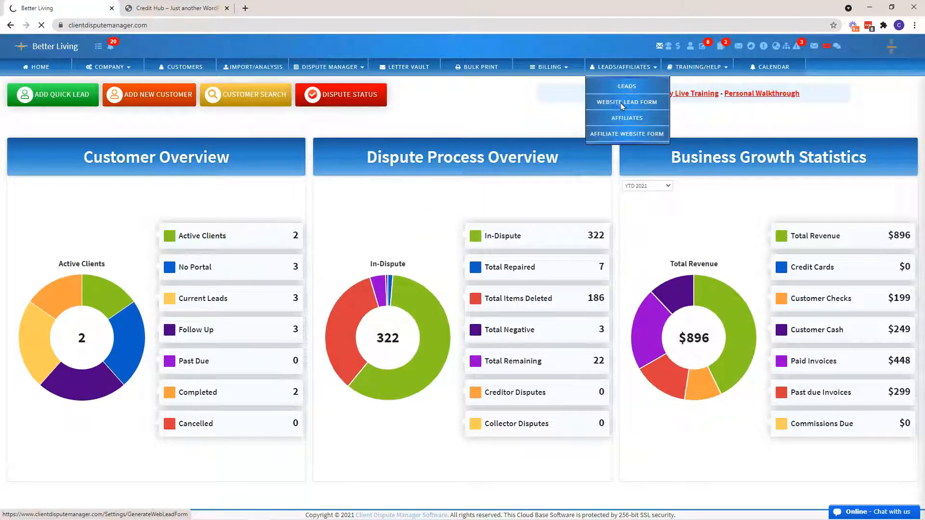
{"action": "left_click", "coordinate": [48, 112]}
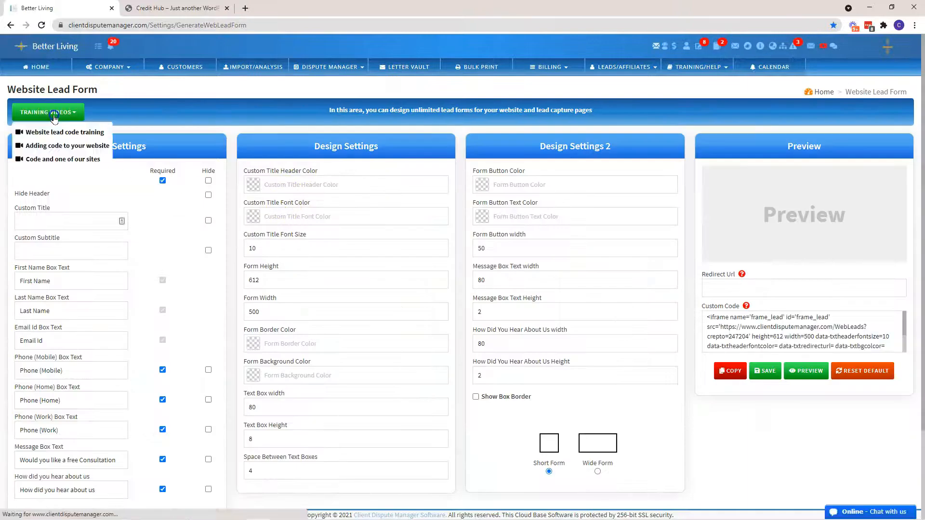
{"action": "left_click", "coordinate": [54, 147]}
{"action": "left_click", "coordinate": [56, 163]}
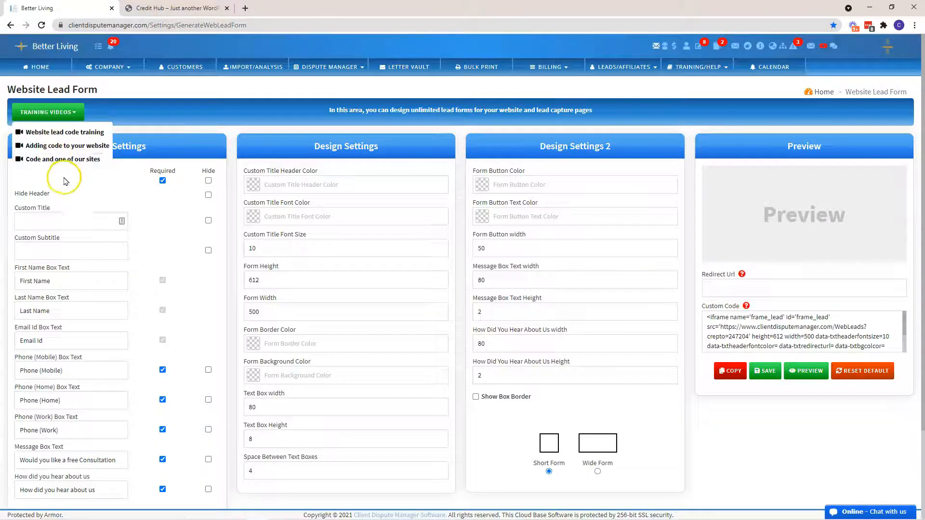
{"action": "left_click", "coordinate": [72, 182]}
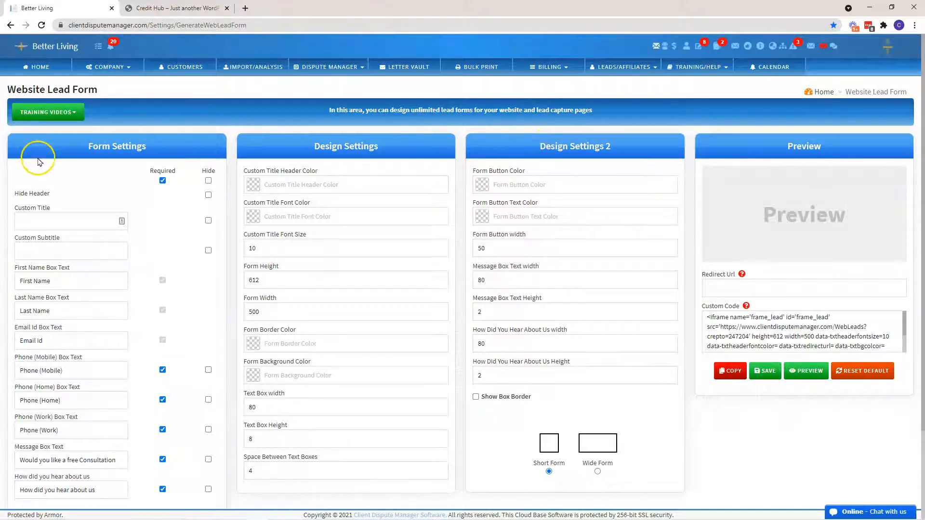
Try hiding all the optional form fields at once, and restore them all as required
{"action": "scroll", "coordinate": [37, 154], "scroll_direction": "down", "scroll_amount": 2}
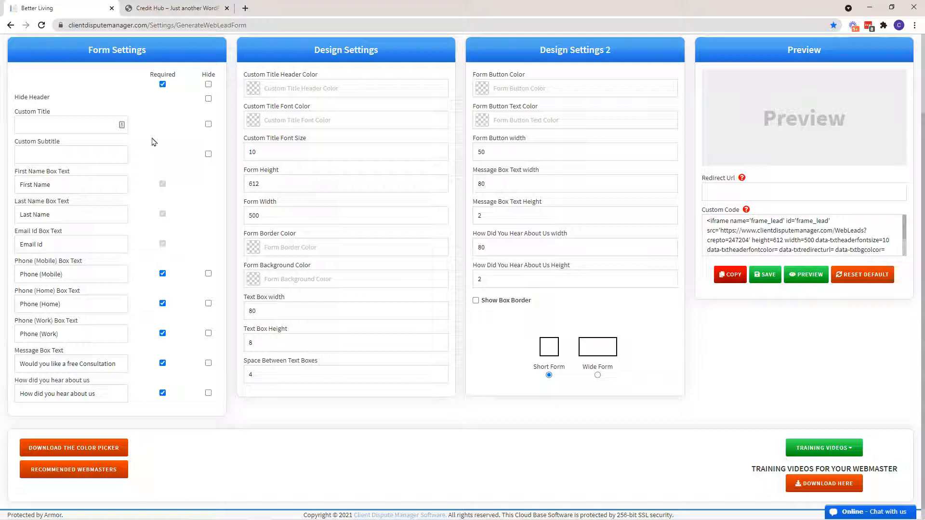
{"action": "left_click", "coordinate": [39, 124]}
{"action": "left_click", "coordinate": [49, 153]}
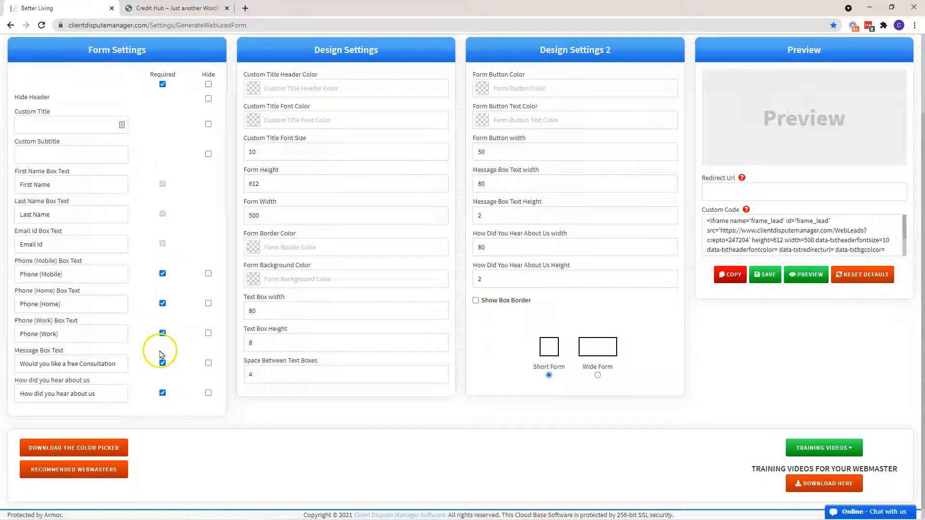
{"action": "left_click", "coordinate": [209, 85]}
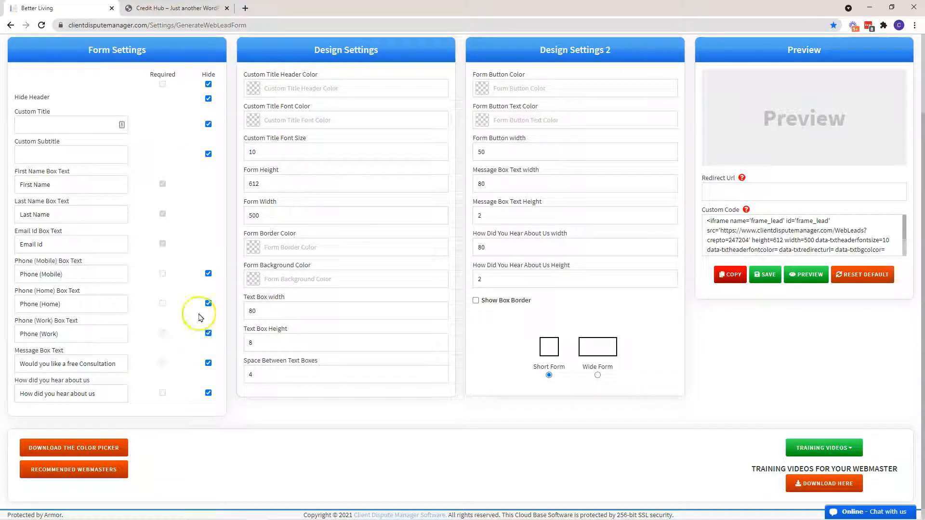
{"action": "left_click", "coordinate": [208, 84]}
{"action": "left_click", "coordinate": [163, 85]}
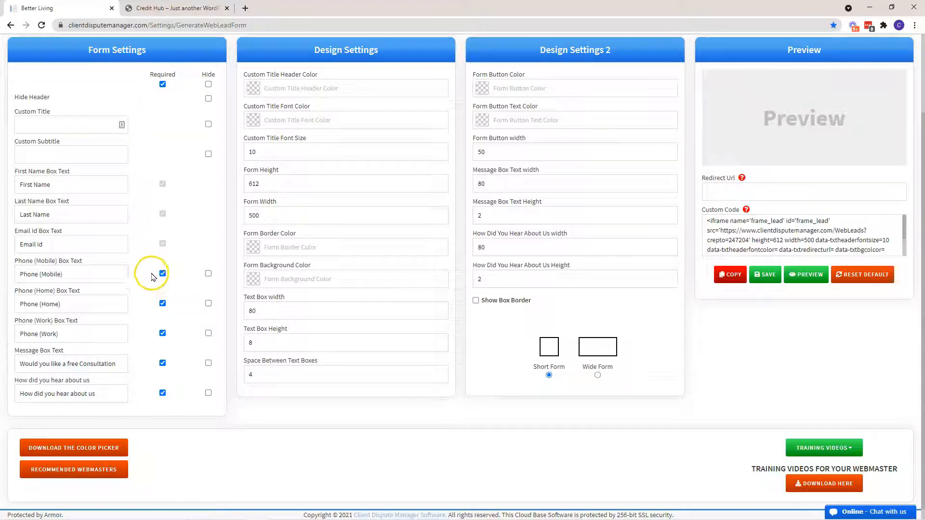
Hide the Phone (Home) and Phone (Work) fields from the lead form
{"action": "left_click", "coordinate": [208, 303]}
{"action": "left_click", "coordinate": [208, 333]}
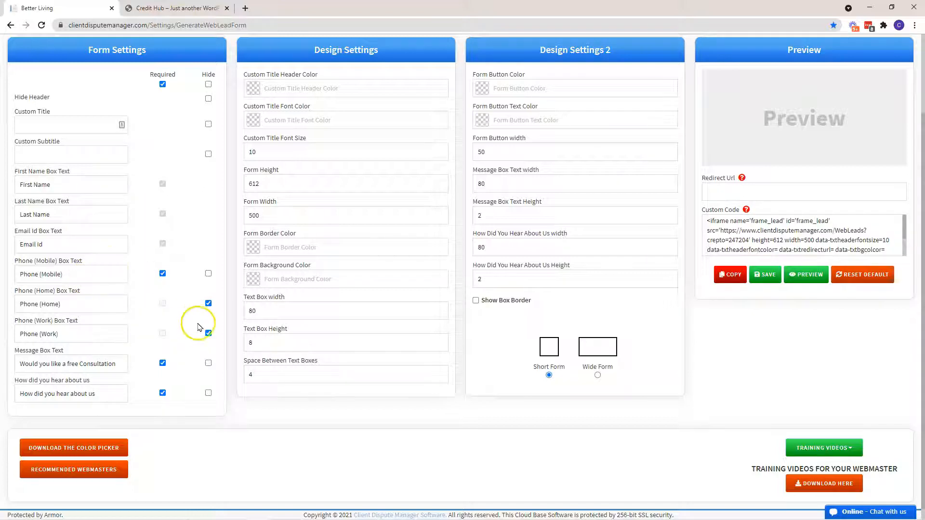
{"action": "left_click", "coordinate": [54, 362]}
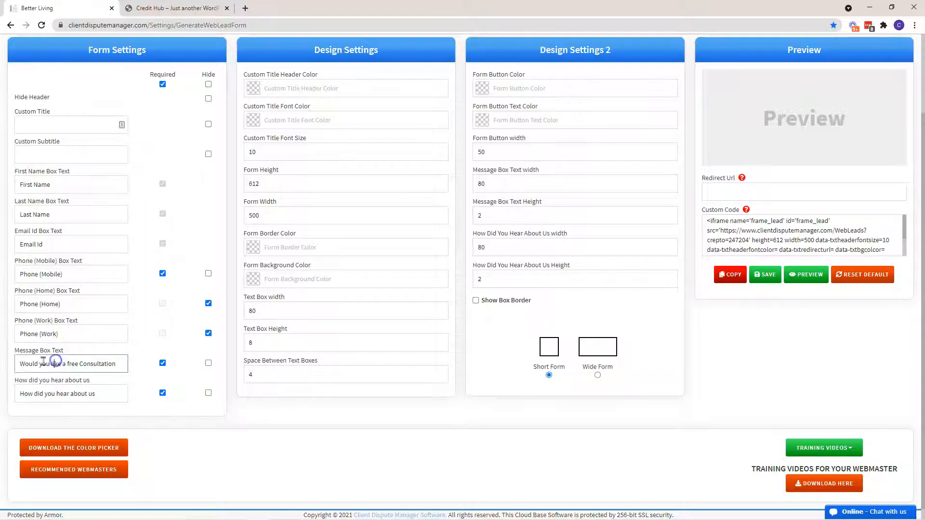
{"action": "left_click_drag", "start_coordinate": [18, 364], "coordinate": [121, 367]}
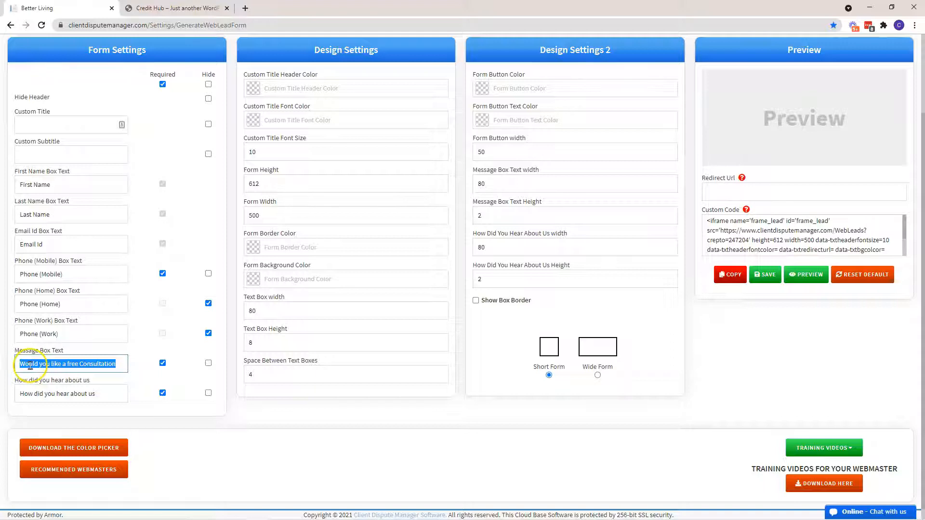
{"action": "left_click_drag", "start_coordinate": [19, 364], "coordinate": [117, 363]}
{"action": "left_click", "coordinate": [134, 371]}
Reuse the message box text "Would you like a free Consultation" as the custom title and enter "need help" as the custom subtitle
{"action": "left_click", "coordinate": [76, 125]}
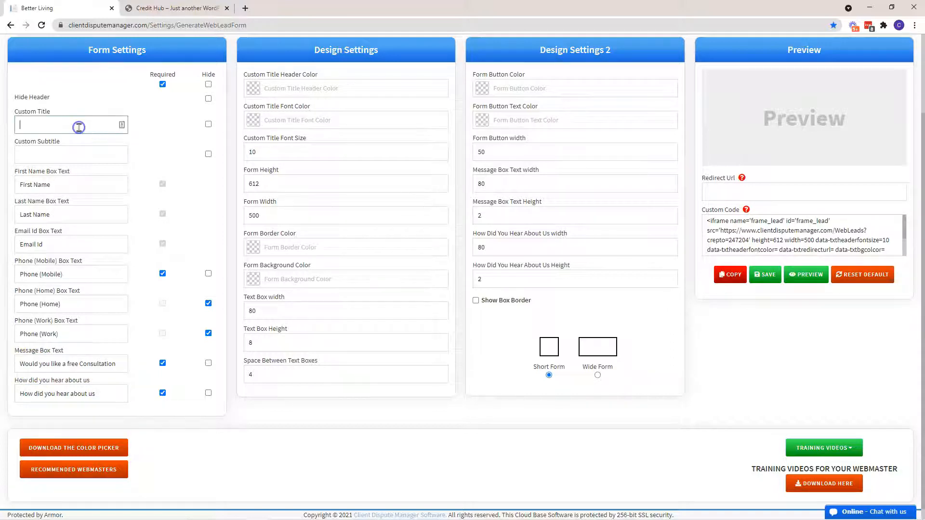
{"action": "left_click_drag", "start_coordinate": [123, 365], "coordinate": [17, 365]}
{"action": "key", "text": "ctrl+c"}
{"action": "left_click", "coordinate": [112, 131]}
{"action": "key", "text": "ctrl+v"}
{"action": "left_click", "coordinate": [67, 149]}
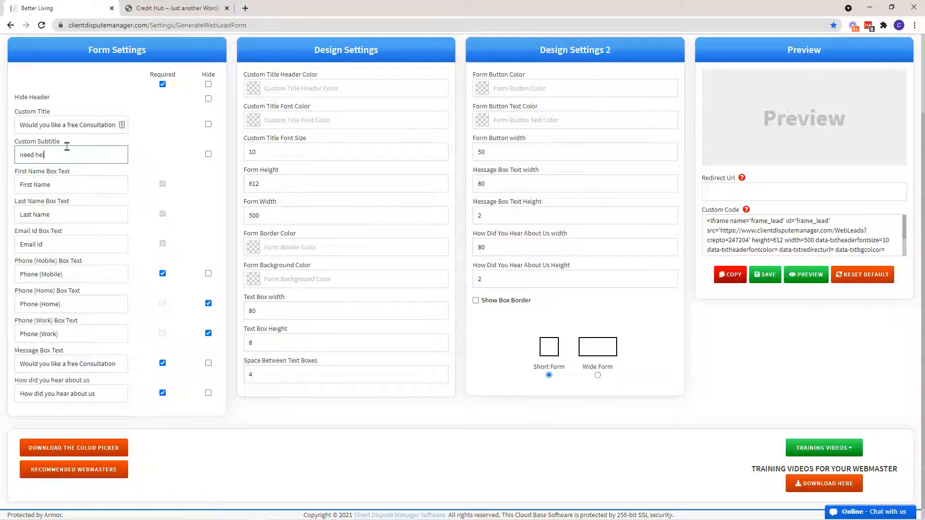
{"action": "left_click", "coordinate": [195, 153]}
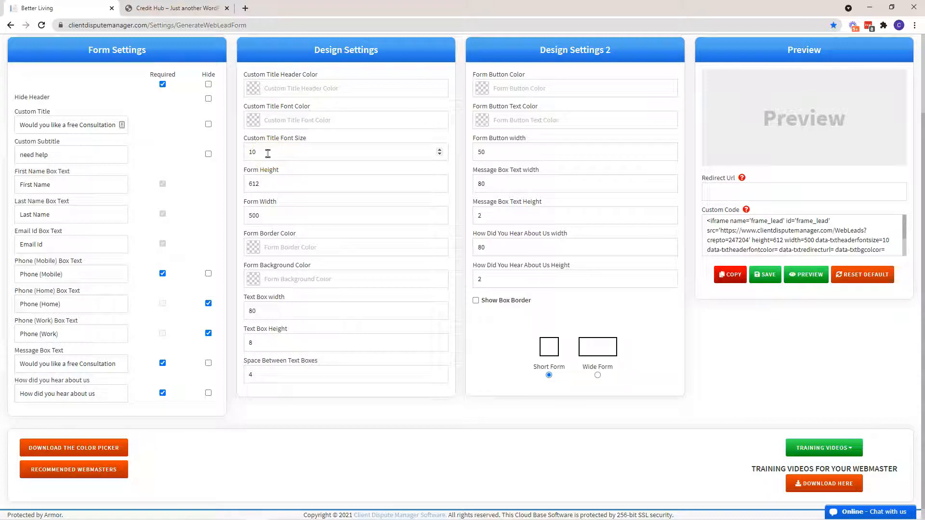
{"action": "left_click", "coordinate": [268, 182]}
{"action": "left_click", "coordinate": [267, 207]}
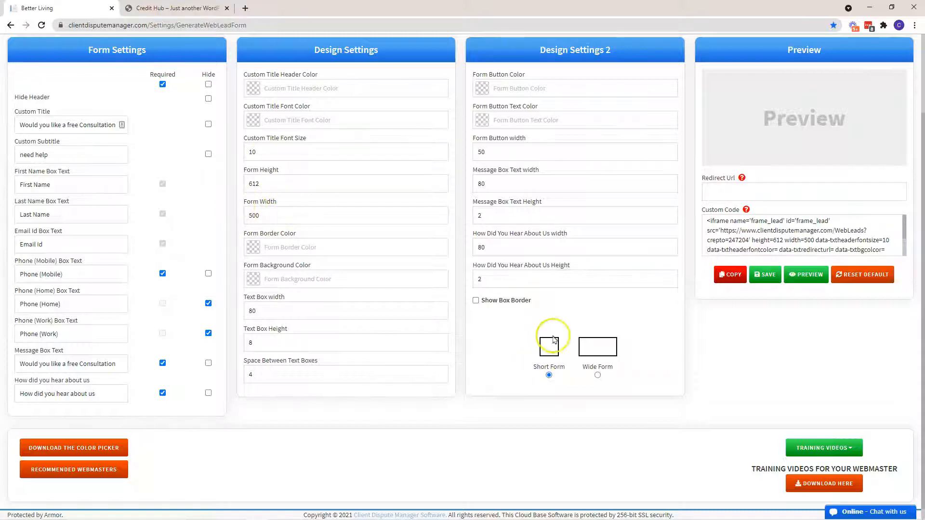
{"action": "left_click", "coordinate": [550, 376]}
Set the custom title header color to a bright blue, #0d13d6
{"action": "left_click", "coordinate": [340, 90]}
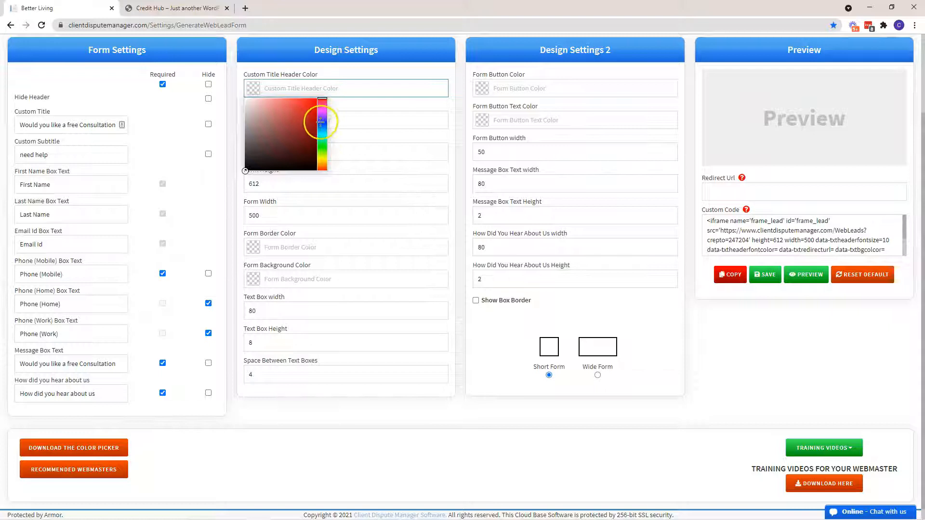
{"action": "left_click", "coordinate": [324, 126]}
{"action": "mouse_move", "coordinate": [313, 118]}
{"action": "left_mouse_down"}
{"action": "mouse_move", "coordinate": [296, 157]}
{"action": "mouse_move", "coordinate": [308, 157]}
{"action": "mouse_move", "coordinate": [316, 109]}
{"action": "left_mouse_up"}
{"action": "left_click", "coordinate": [326, 126]}
{"action": "left_click", "coordinate": [323, 123]}
{"action": "left_click", "coordinate": [314, 110]}
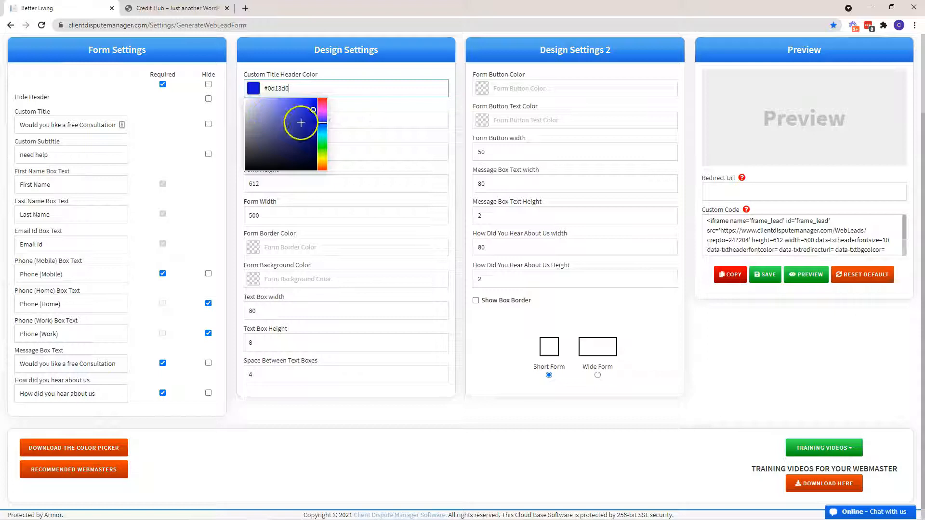
{"action": "left_click", "coordinate": [367, 107]}
Set the custom title font color to white, #ffffff
{"action": "left_click", "coordinate": [293, 120]}
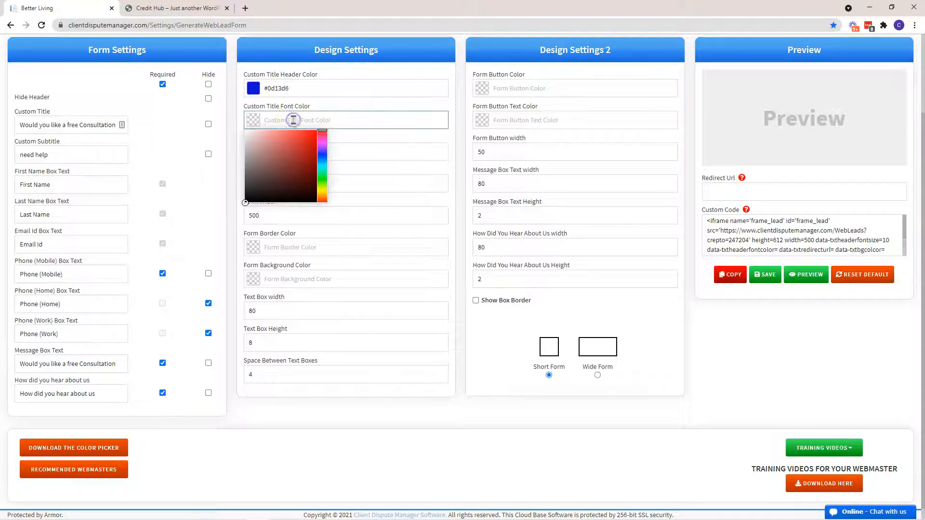
{"action": "left_click", "coordinate": [244, 129]}
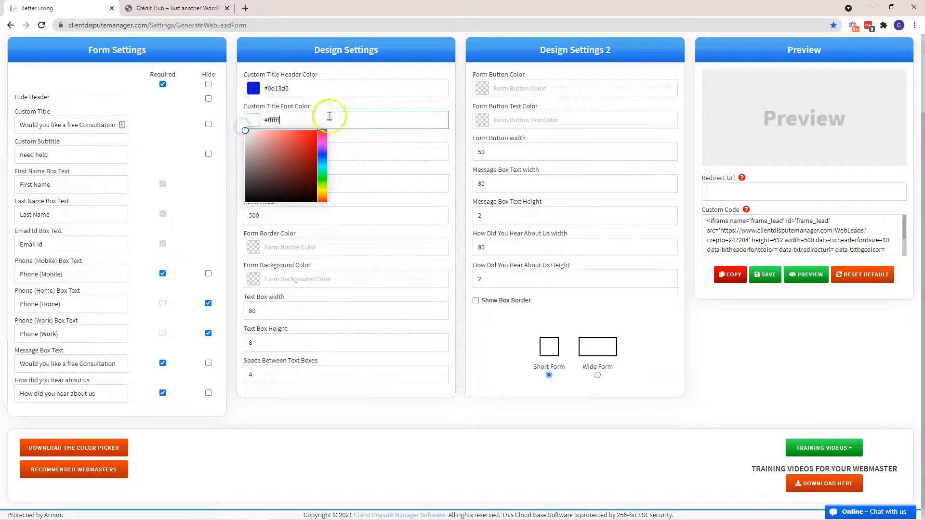
{"action": "left_click", "coordinate": [337, 103]}
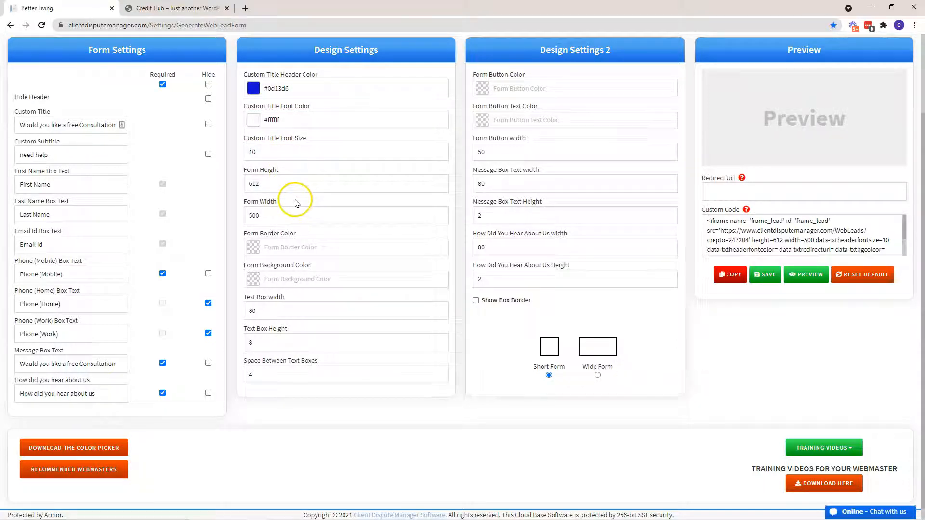
Set the form border color to near-black #050000 and the form background color to light blue #82bacc
{"action": "left_click", "coordinate": [290, 247]}
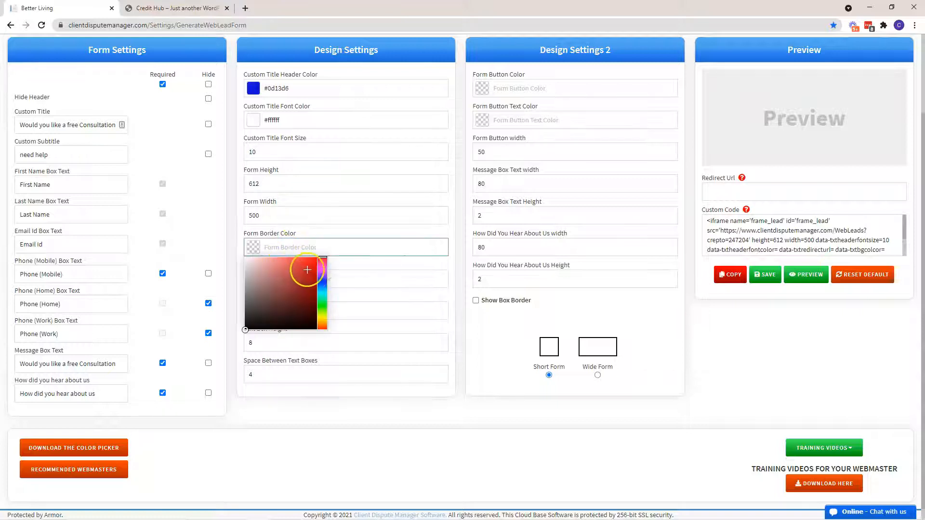
{"action": "left_click", "coordinate": [313, 328]}
{"action": "left_click", "coordinate": [357, 266]}
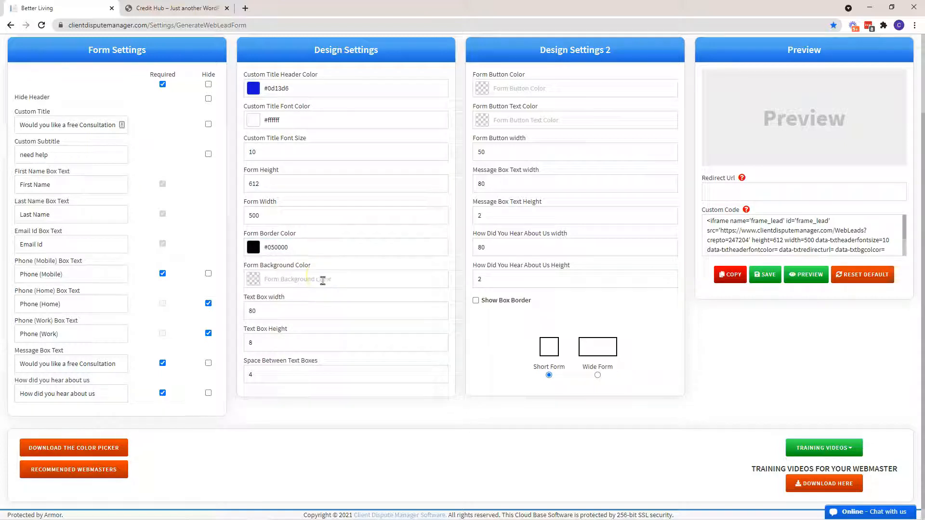
{"action": "left_click", "coordinate": [323, 281]}
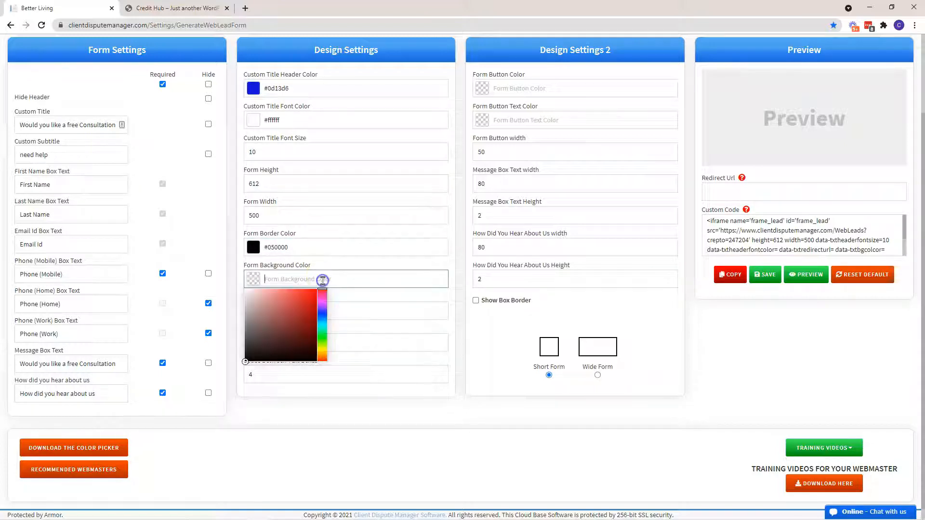
{"action": "left_click", "coordinate": [323, 320]}
{"action": "left_click", "coordinate": [270, 304]}
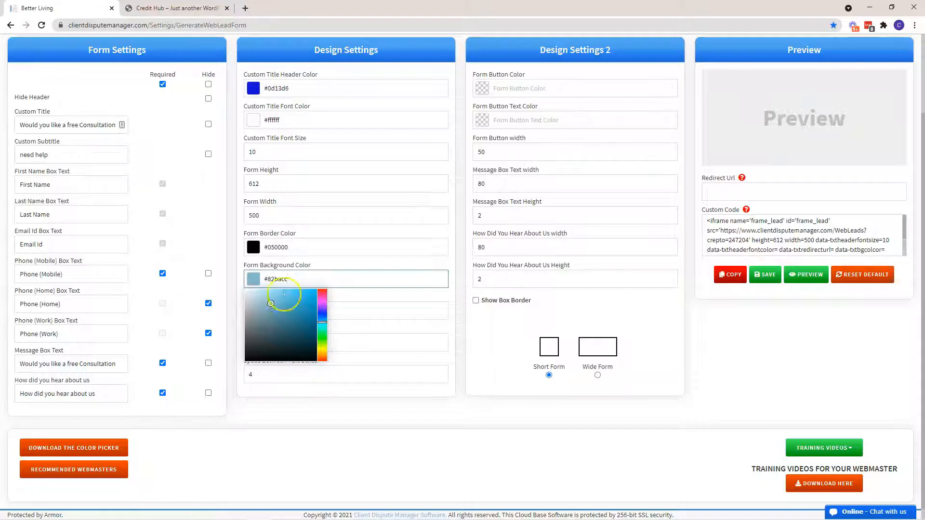
{"action": "left_click", "coordinate": [352, 298]}
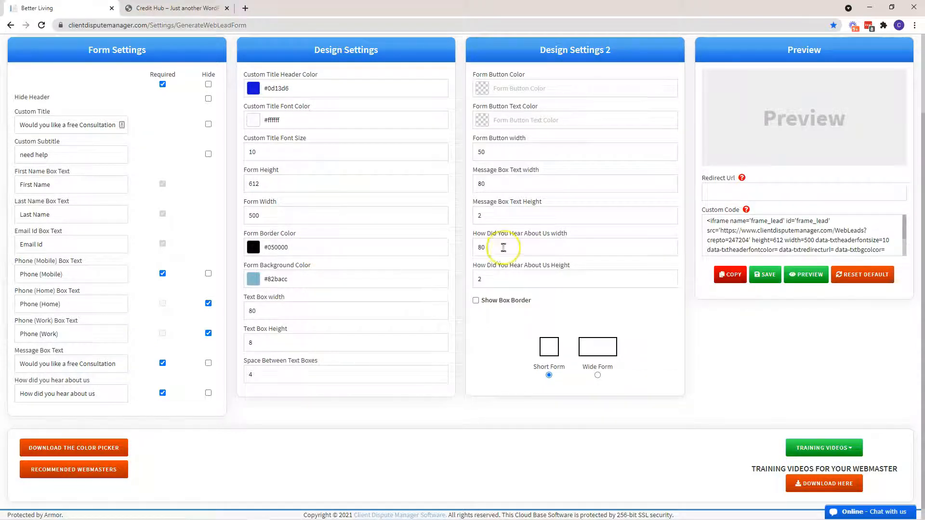
{"action": "left_click", "coordinate": [906, 226]}
{"action": "mouse_move", "coordinate": [905, 227]}
{"action": "left_mouse_down"}
{"action": "mouse_move", "coordinate": [902, 250]}
{"action": "mouse_move", "coordinate": [902, 219]}
{"action": "left_mouse_up"}
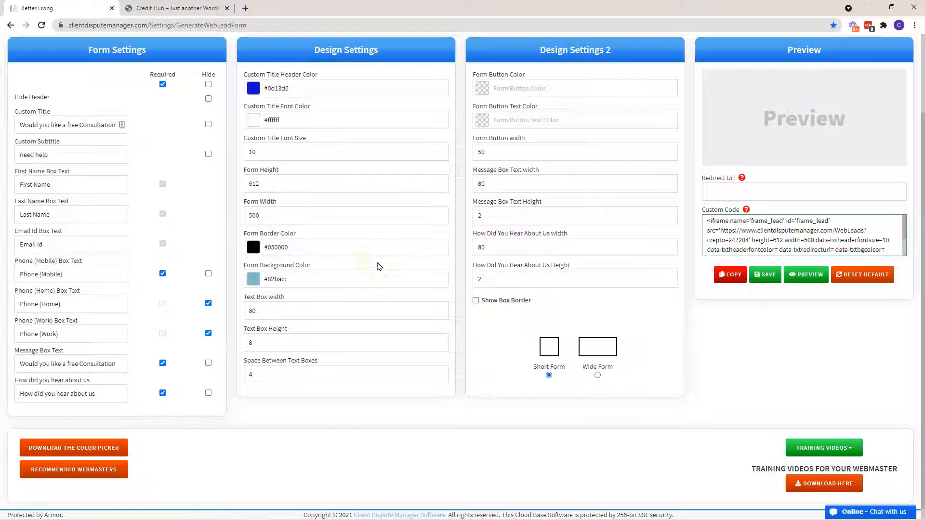
{"action": "left_click", "coordinate": [268, 188]}
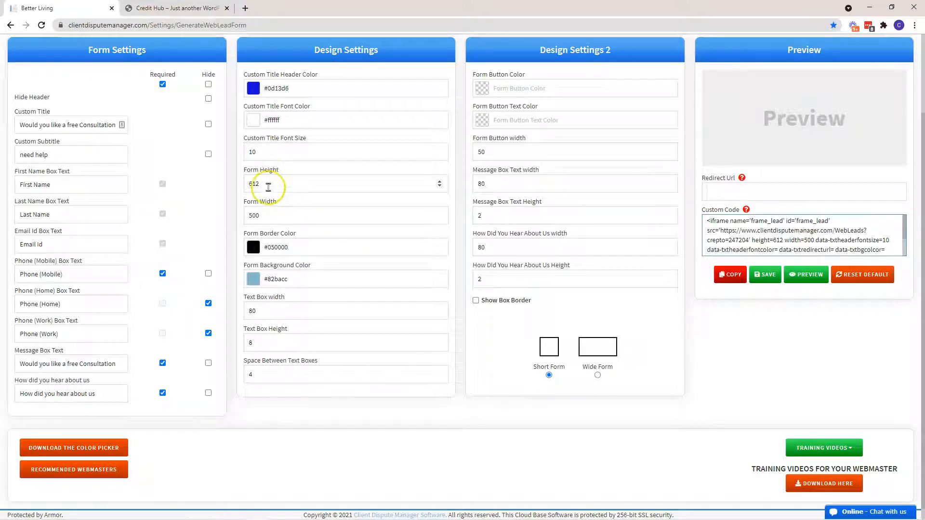
{"action": "left_click", "coordinate": [275, 213]}
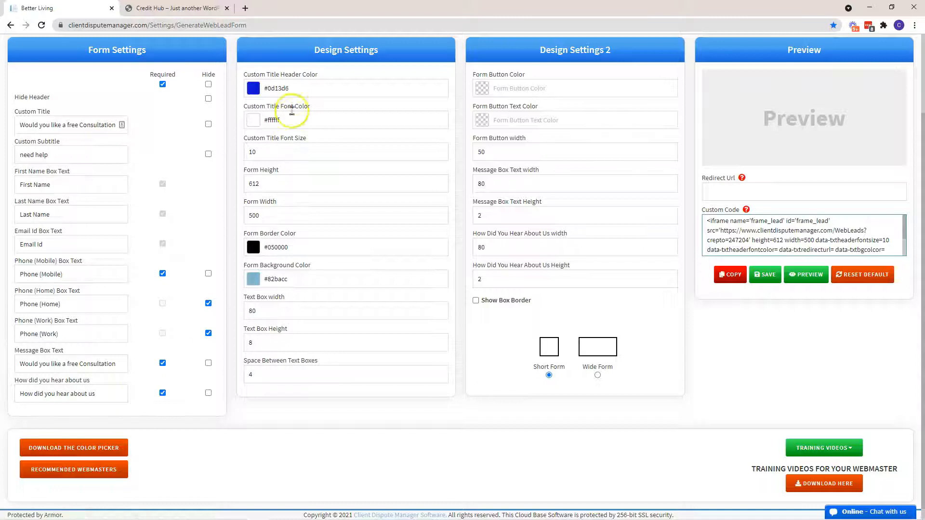
Set the form button color to dark green #166b08 and the button text color to white #ffffff
{"action": "left_click", "coordinate": [565, 83]}
{"action": "left_click_drag", "start_coordinate": [550, 118], "coordinate": [551, 148]}
{"action": "left_click", "coordinate": [540, 140]}
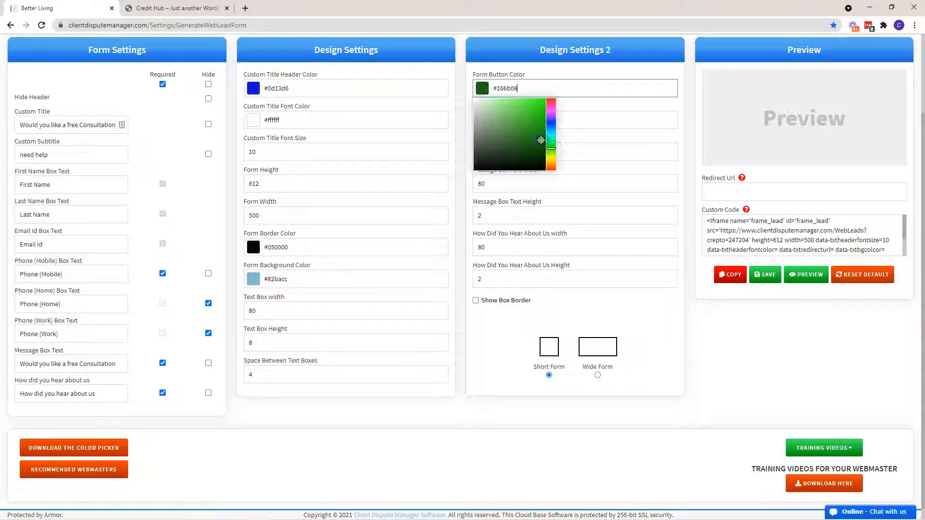
{"action": "left_click", "coordinate": [574, 119]}
{"action": "left_click_drag", "start_coordinate": [520, 135], "coordinate": [474, 131]}
{"action": "left_click", "coordinate": [593, 135]}
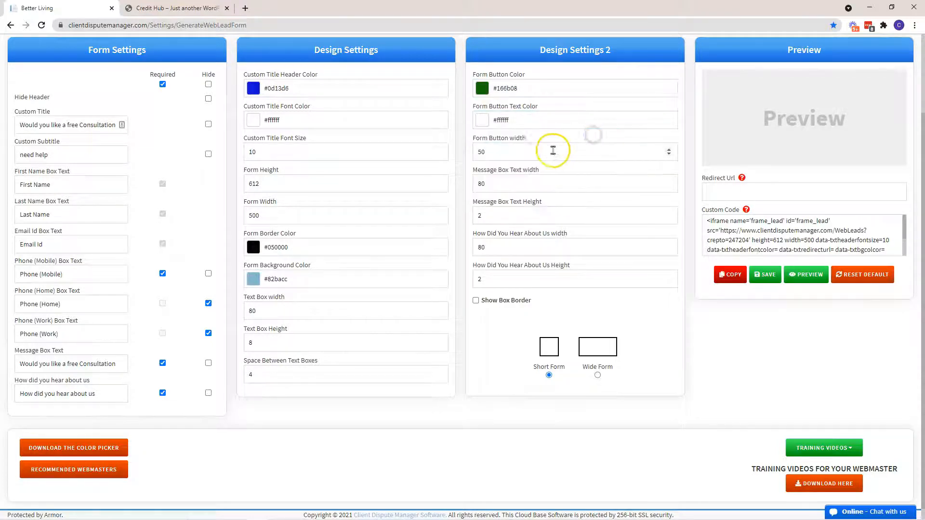
Turn on the box border for the lead form
{"action": "left_click", "coordinate": [540, 181]}
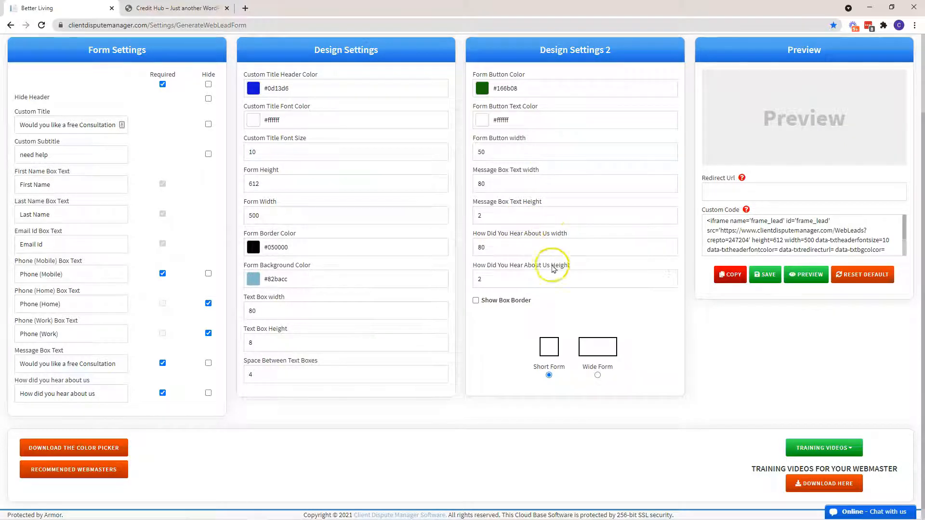
{"action": "left_click", "coordinate": [475, 300]}
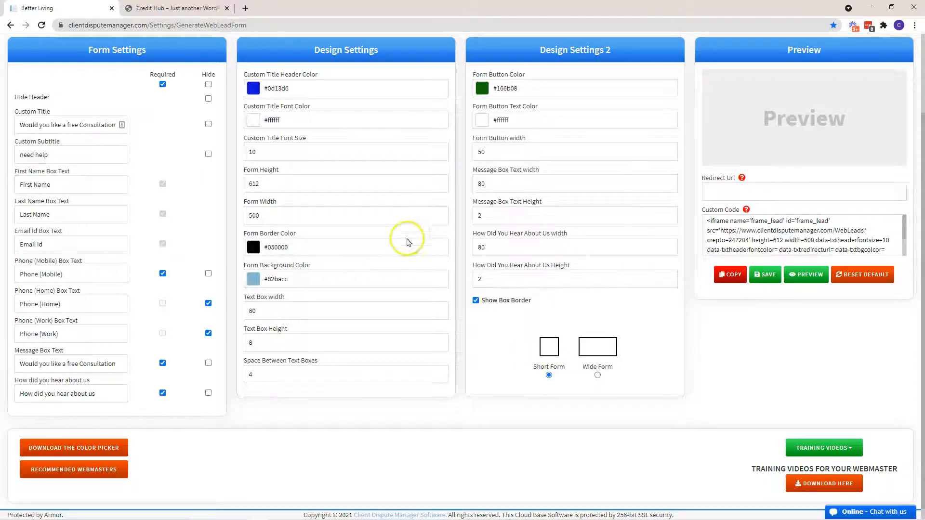
Save the lead form settings and preview the form in the short layout
{"action": "left_click", "coordinate": [766, 277]}
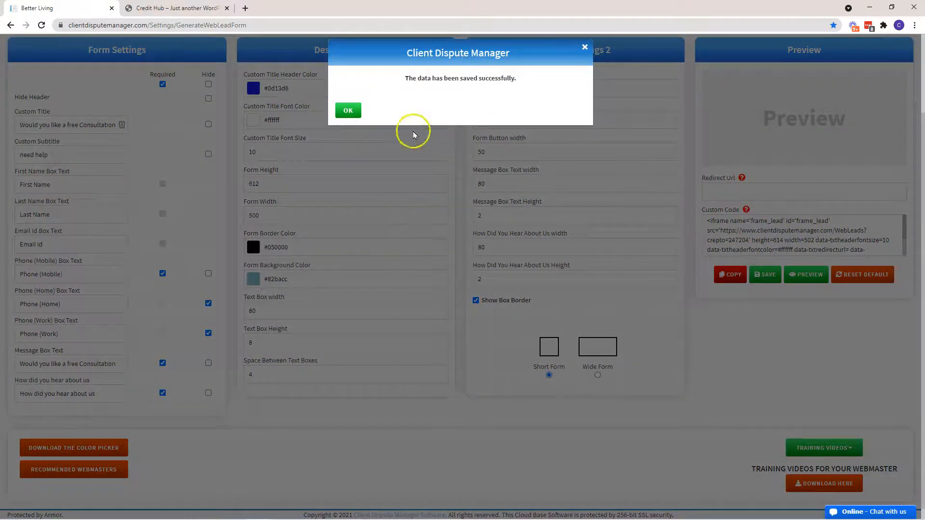
{"action": "left_click", "coordinate": [349, 109]}
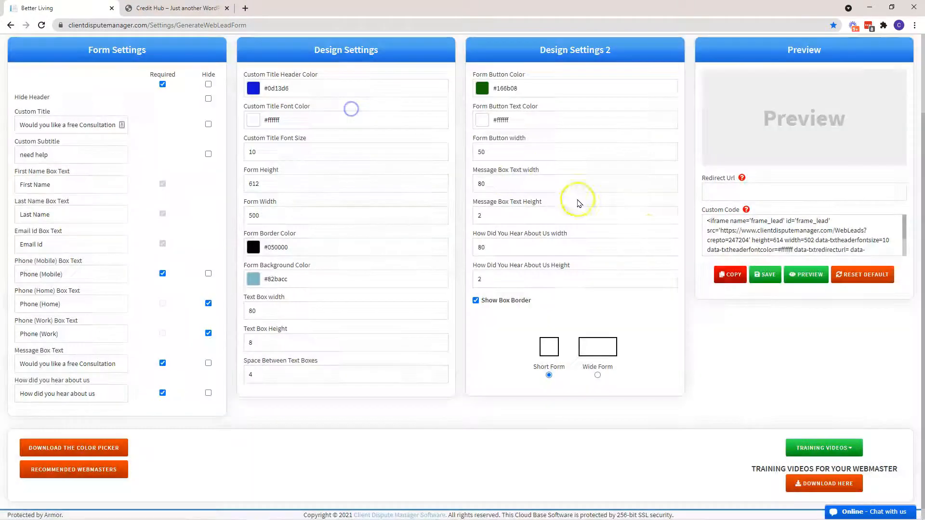
{"action": "left_click", "coordinate": [794, 278]}
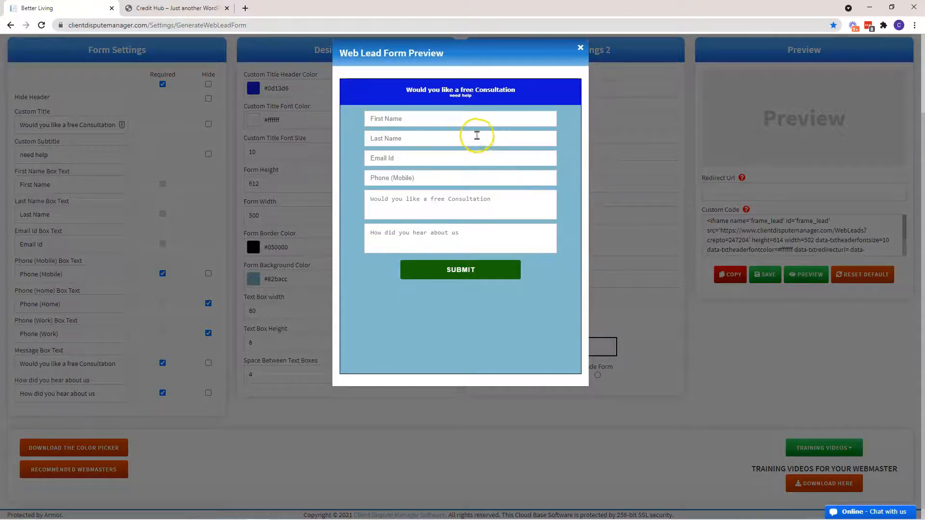
{"action": "left_click", "coordinate": [580, 48]}
Switch the lead form to the Wide Form layout, save it, and preview the result
{"action": "left_click", "coordinate": [597, 375]}
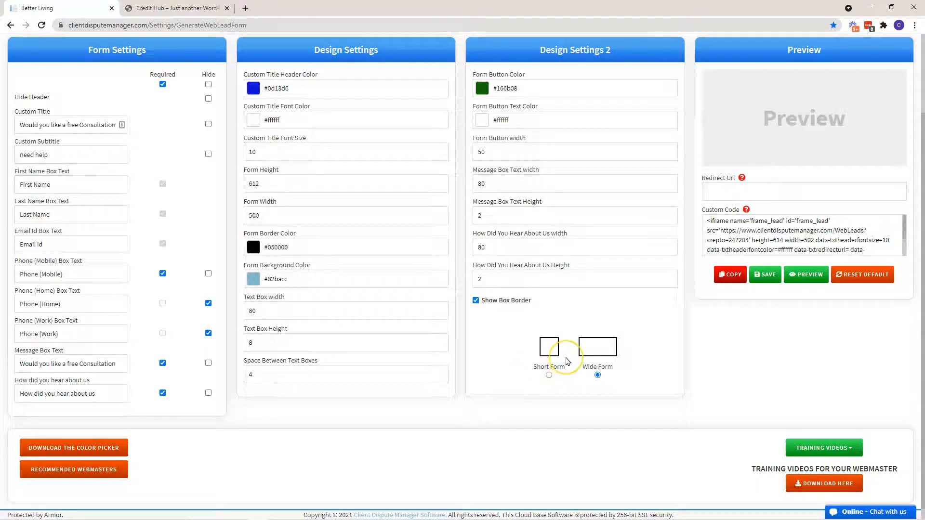
{"action": "left_click", "coordinate": [766, 275]}
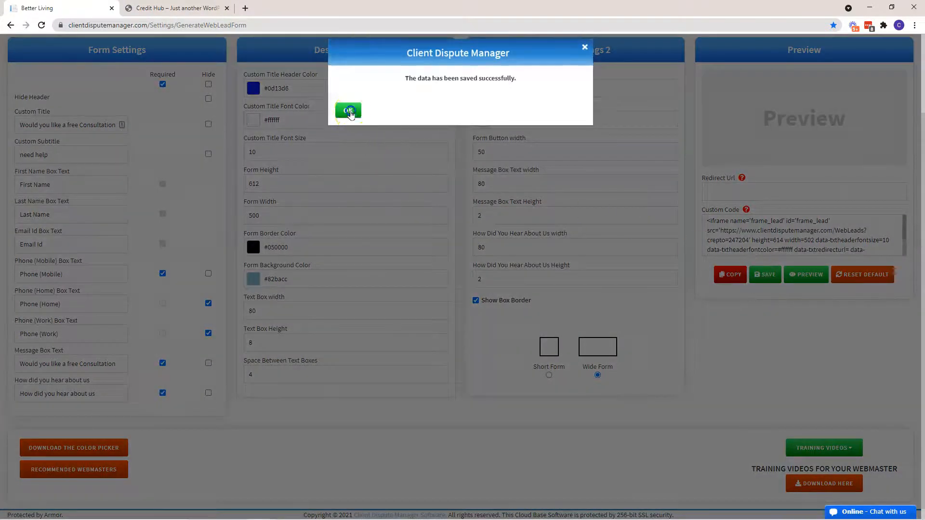
{"action": "left_click", "coordinate": [350, 110]}
{"action": "left_click", "coordinate": [808, 275]}
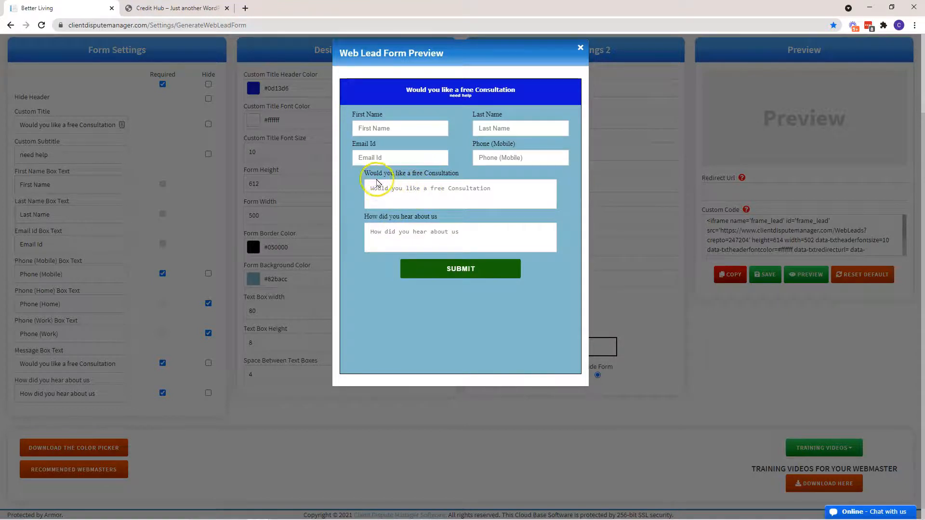
{"action": "left_click", "coordinate": [402, 233]}
{"action": "left_click", "coordinate": [579, 48]}
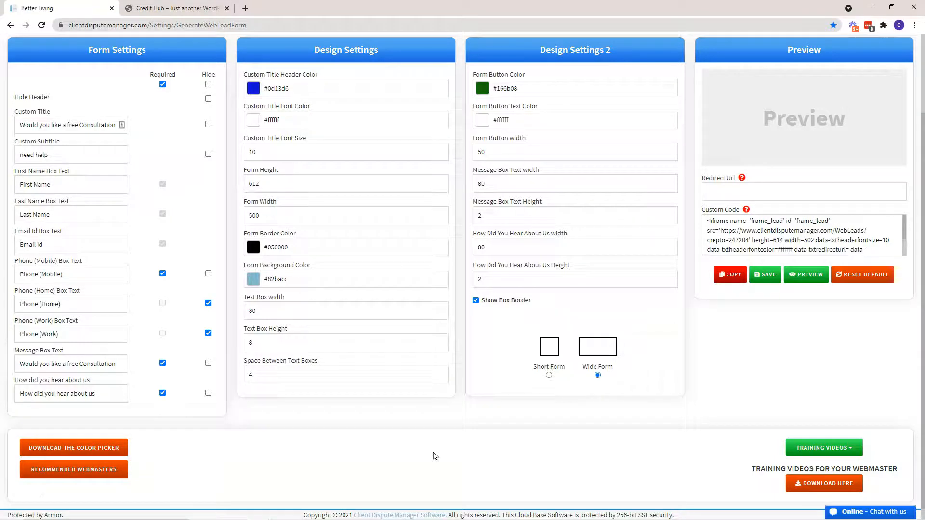
Check which training videos are offered for working with webmasters
{"action": "left_click", "coordinate": [811, 451]}
{"action": "left_click", "coordinate": [763, 446]}
{"action": "left_click", "coordinate": [829, 449]}
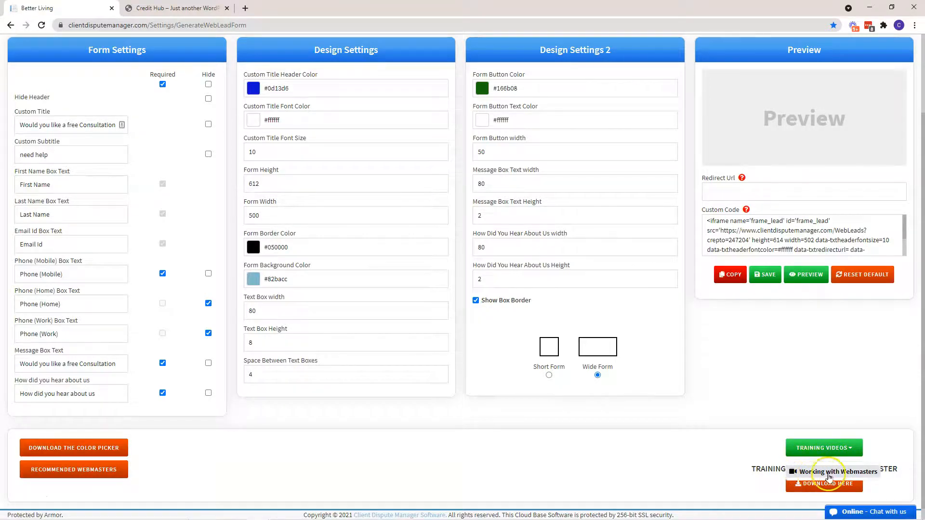
{"action": "left_click", "coordinate": [764, 456]}
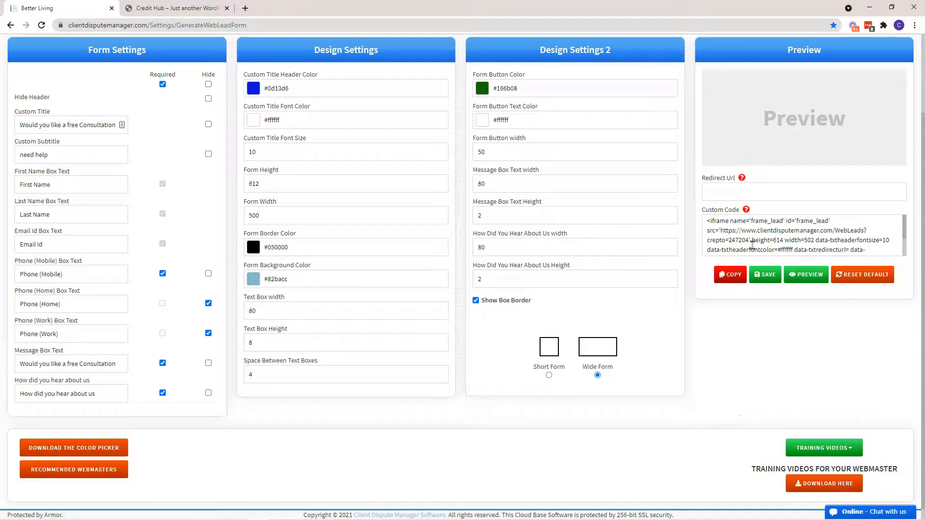
Copy the lead form's custom iframe code, leaving the redirect URL empty
{"action": "left_click", "coordinate": [751, 191]}
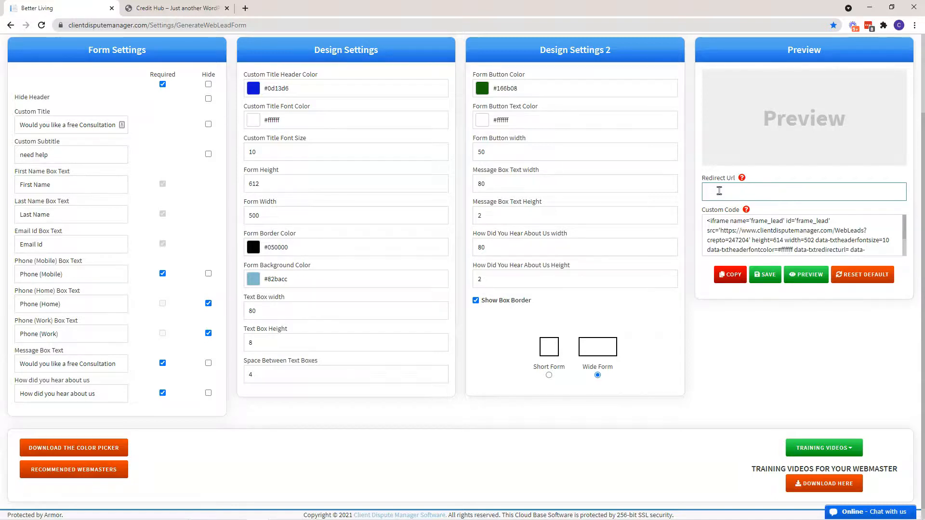
{"action": "left_click", "coordinate": [733, 195]}
{"action": "left_click", "coordinate": [734, 282]}
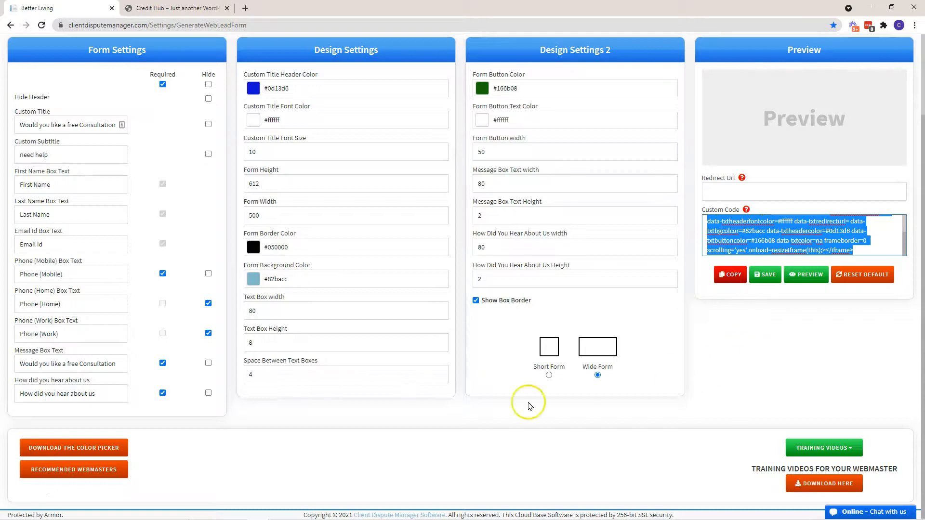
{"action": "left_click", "coordinate": [820, 454]}
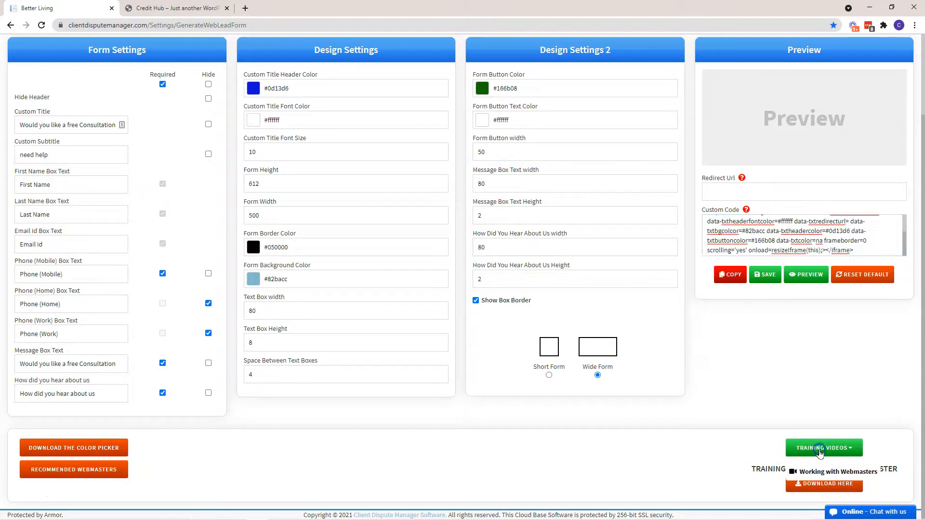
{"action": "left_click", "coordinate": [773, 413]}
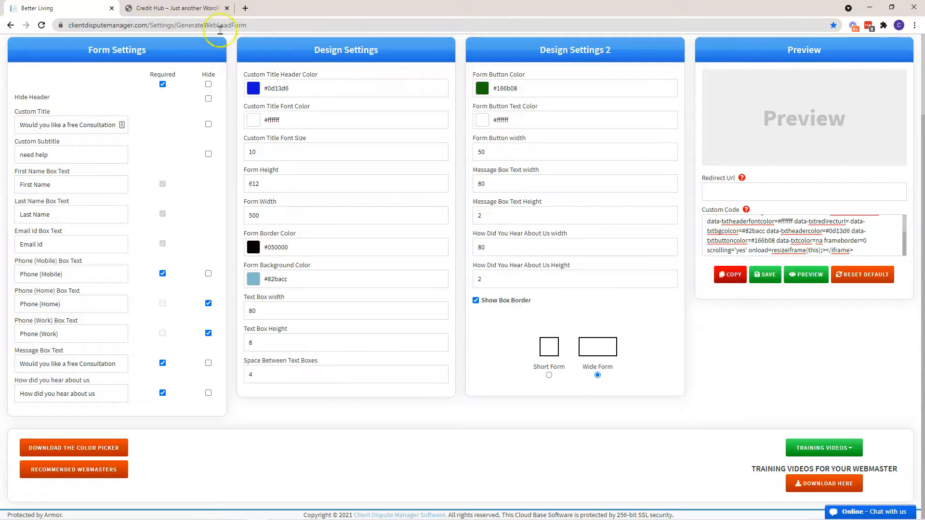
Switch to the Credit Hub website and examine the Need Help lead form on its home page
{"action": "left_click", "coordinate": [196, 8]}
{"action": "left_click", "coordinate": [725, 205]}
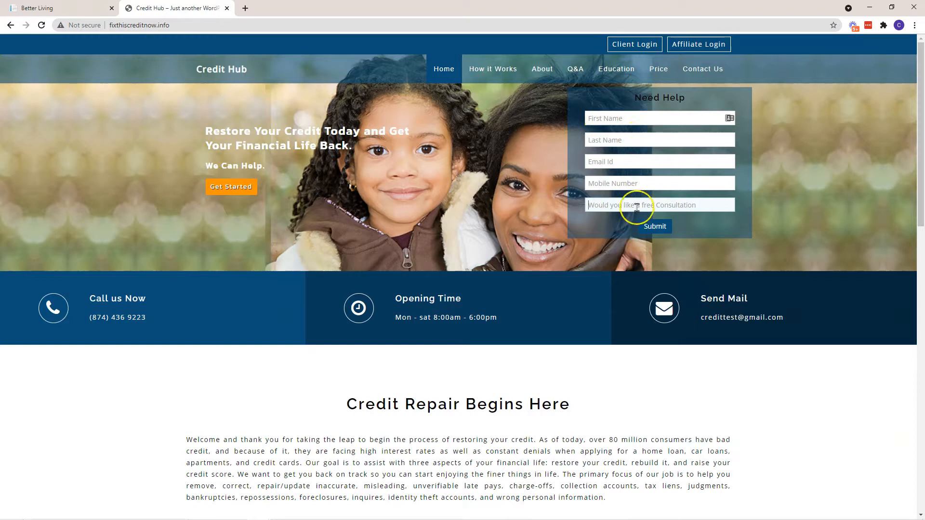
Switch back to Client Dispute Manager and view the current Website Lead Form Leads list
{"action": "left_click", "coordinate": [79, 14]}
{"action": "scroll", "coordinate": [667, 212], "scroll_direction": "up", "scroll_amount": 2}
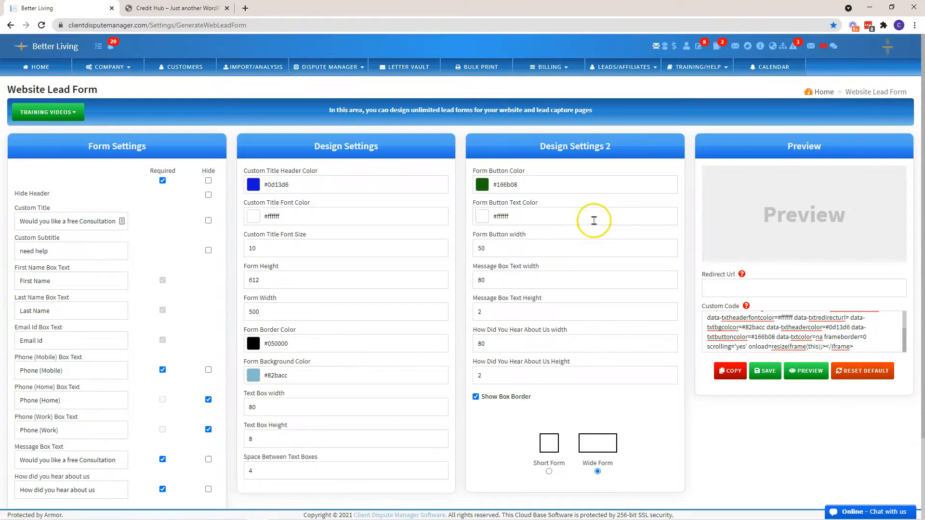
{"action": "left_click", "coordinate": [772, 47]}
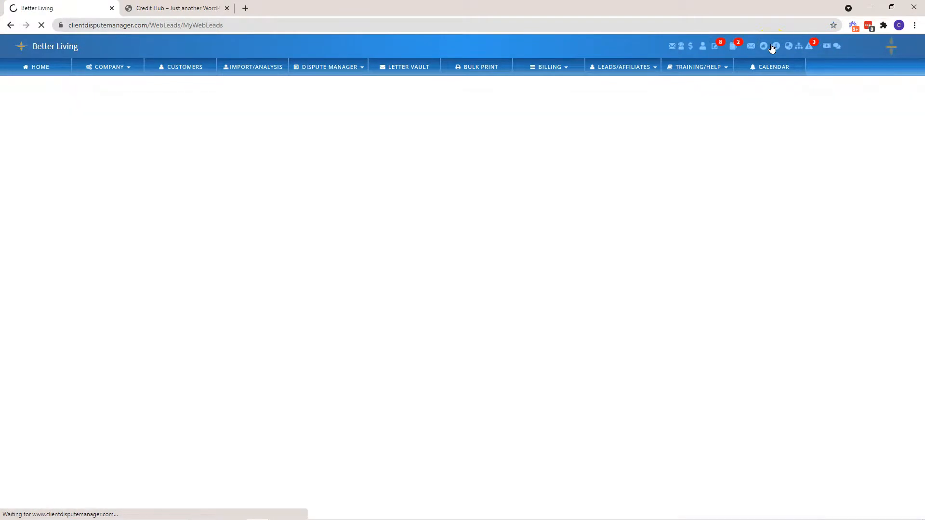
{"action": "left_click", "coordinate": [653, 74]}
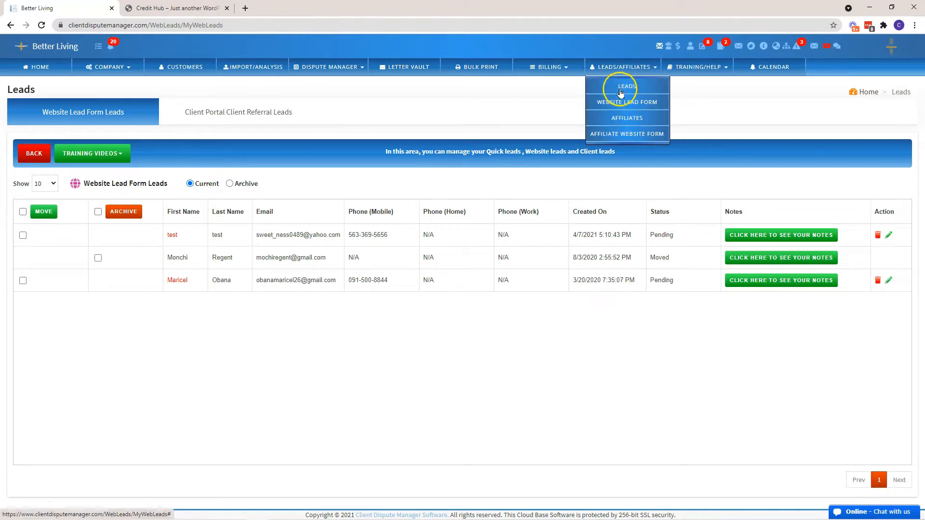
{"action": "left_click", "coordinate": [518, 86]}
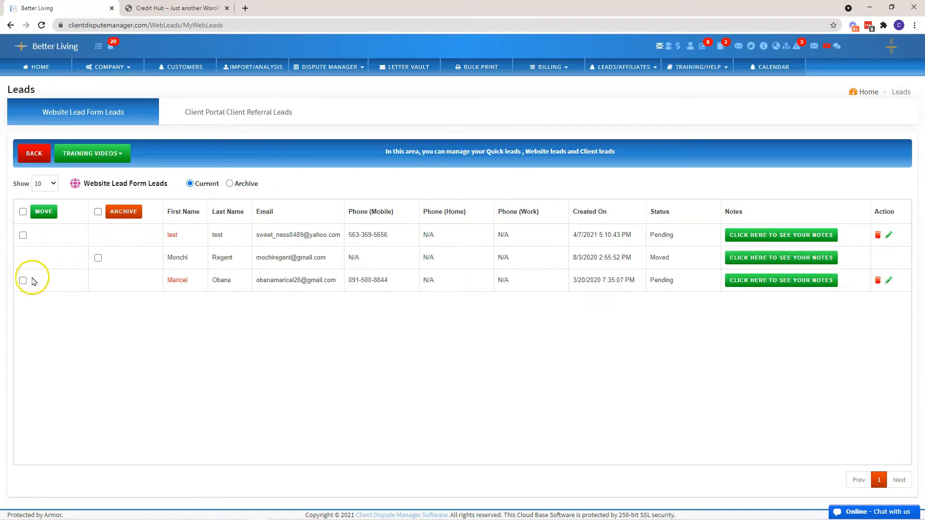
Return to the Client Dispute Manager home page
{"action": "left_click", "coordinate": [42, 67]}
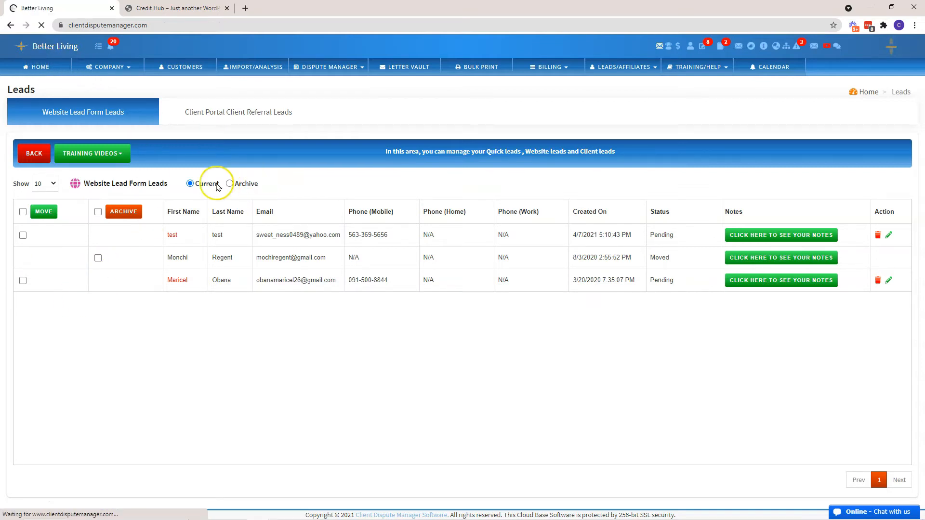